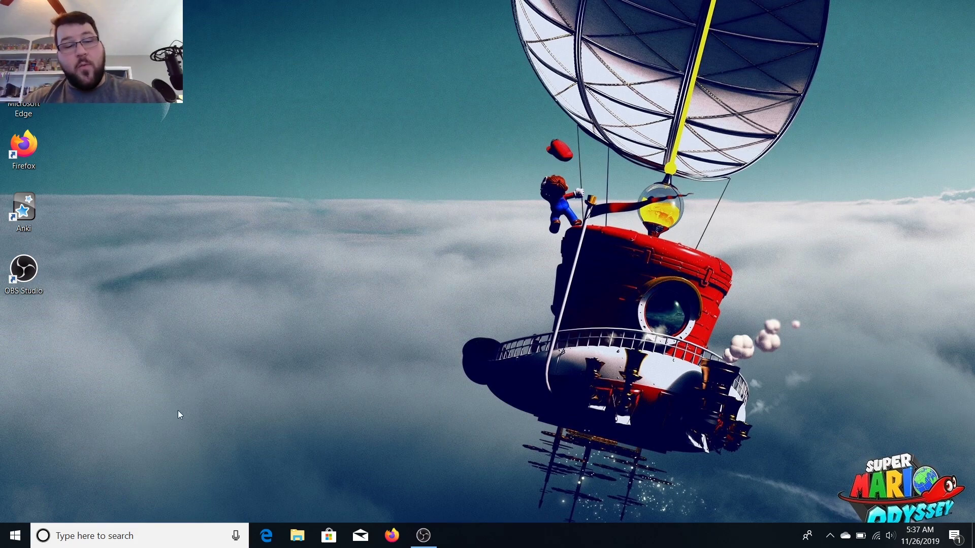
Launch Visual Studio 2019 by searching 'visu' and open the recent ConsoleApp2.sln.
left_click(159, 534)
type("visu")
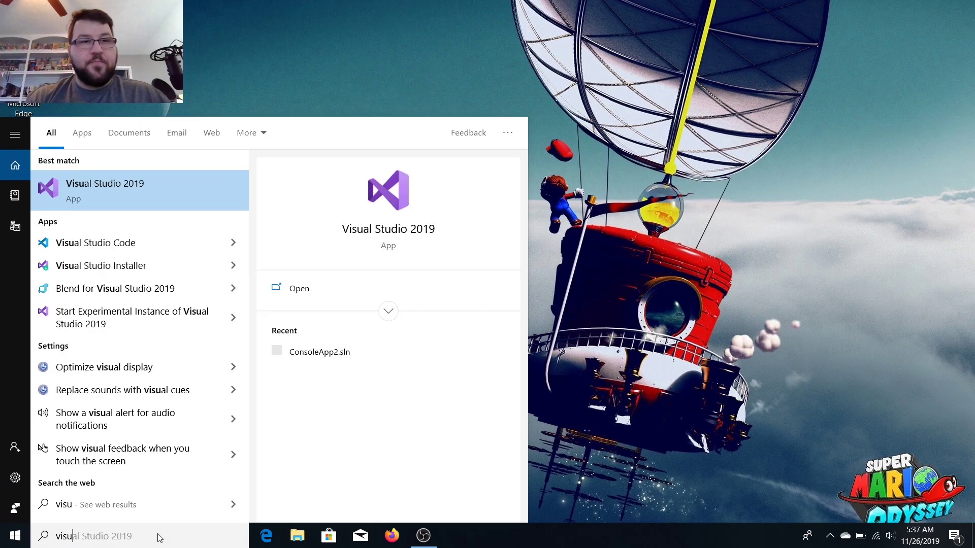
key("Return")
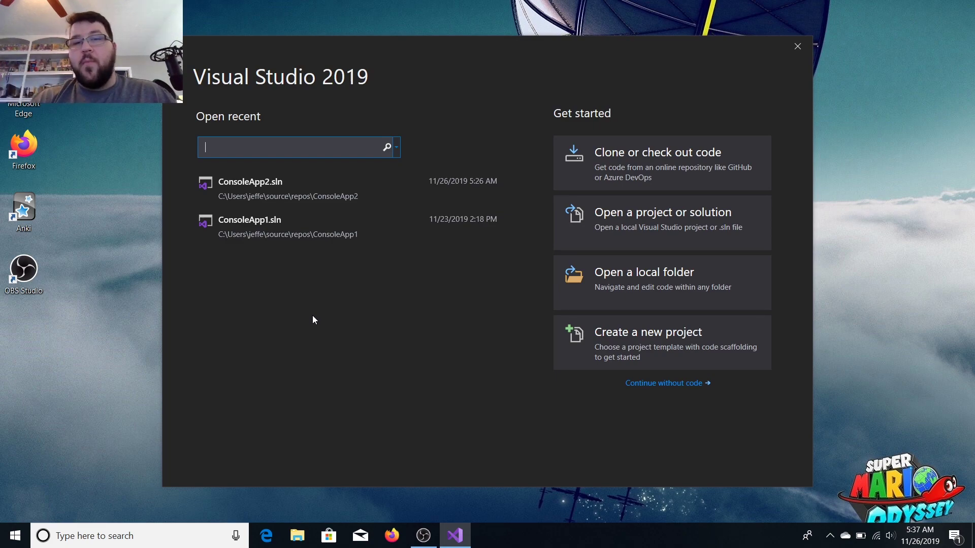
left_click(260, 205)
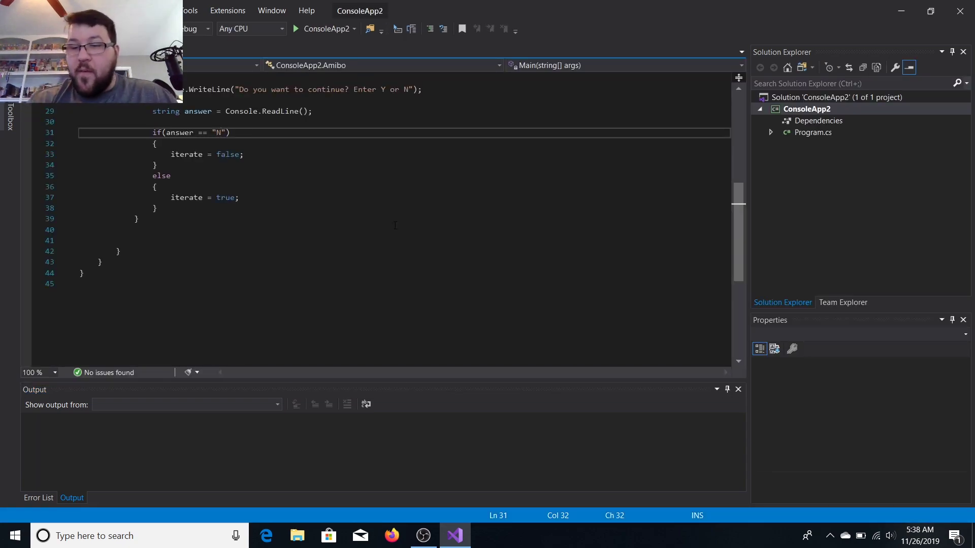
Check the battery flyout, dismiss it, and scroll Program.cs up to the Amibo class.
left_click(861, 542)
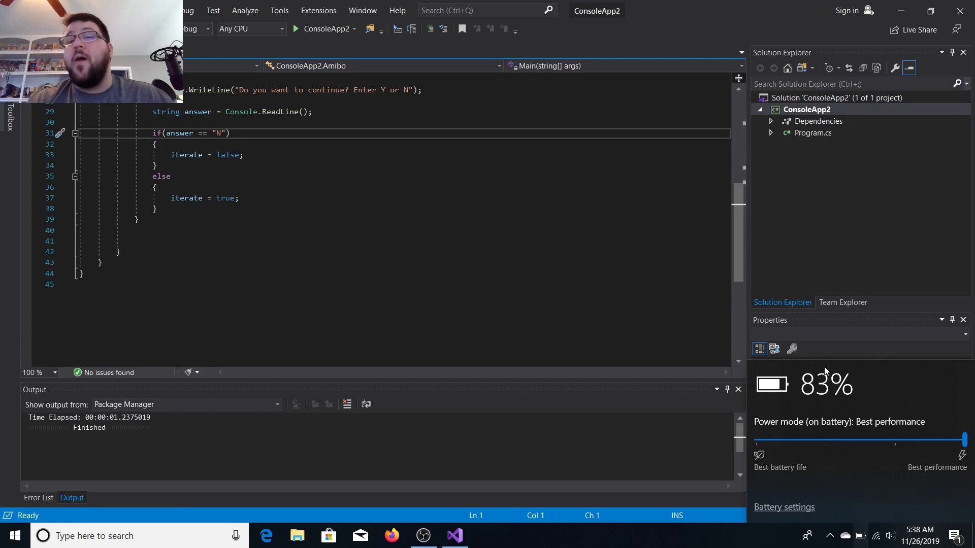
left_click(740, 226)
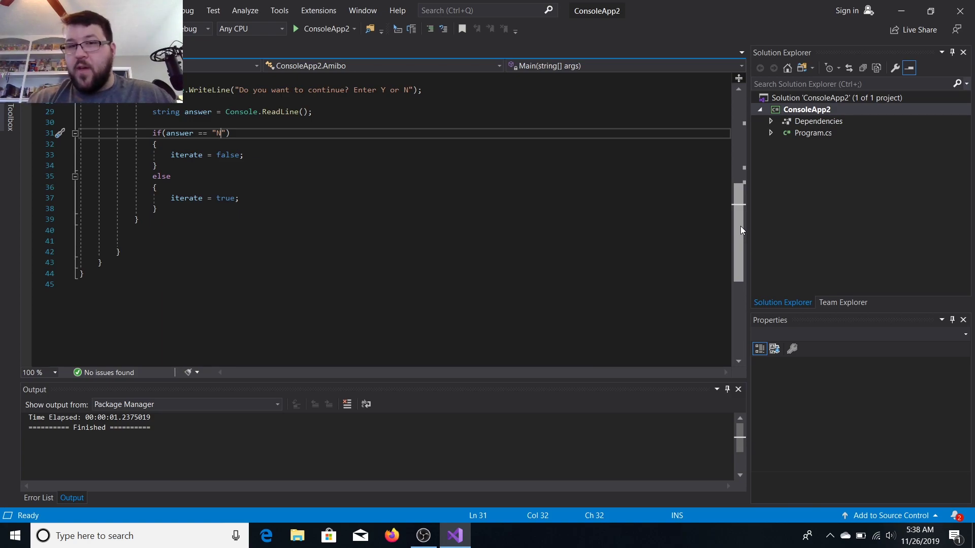
left_click_drag(740, 227, 746, 100)
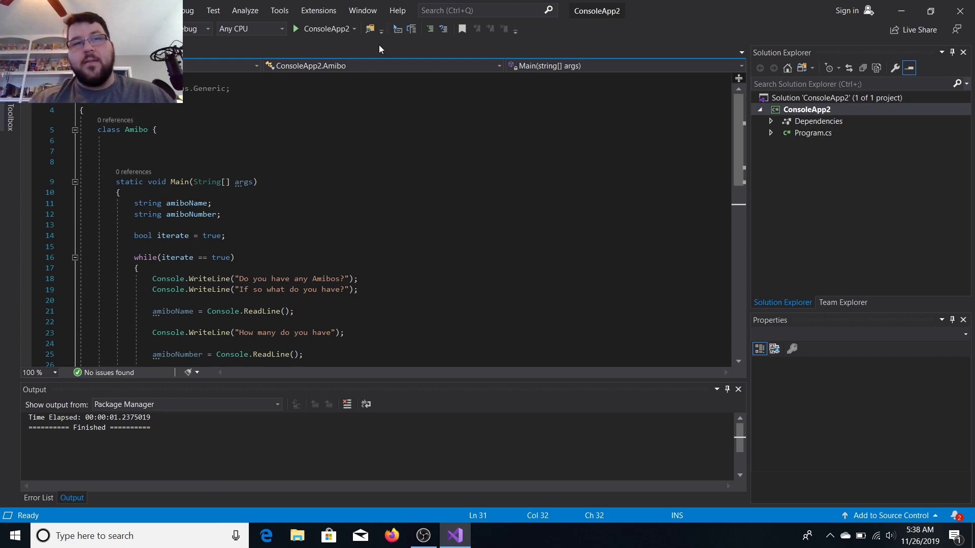
Run ConsoleApp2, answering y, Zelda, 2 and N, then close the finished console.
left_click(339, 29)
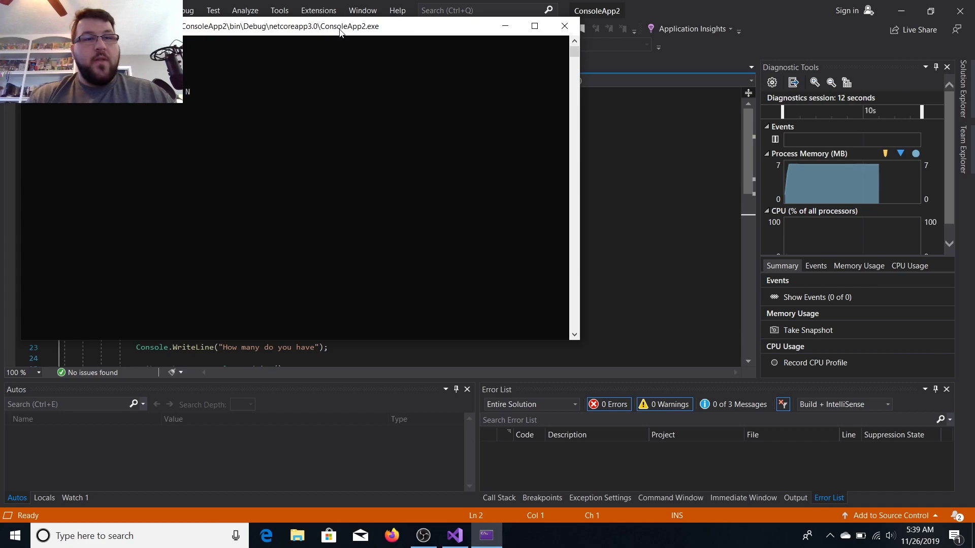
type("y")
key("Return")
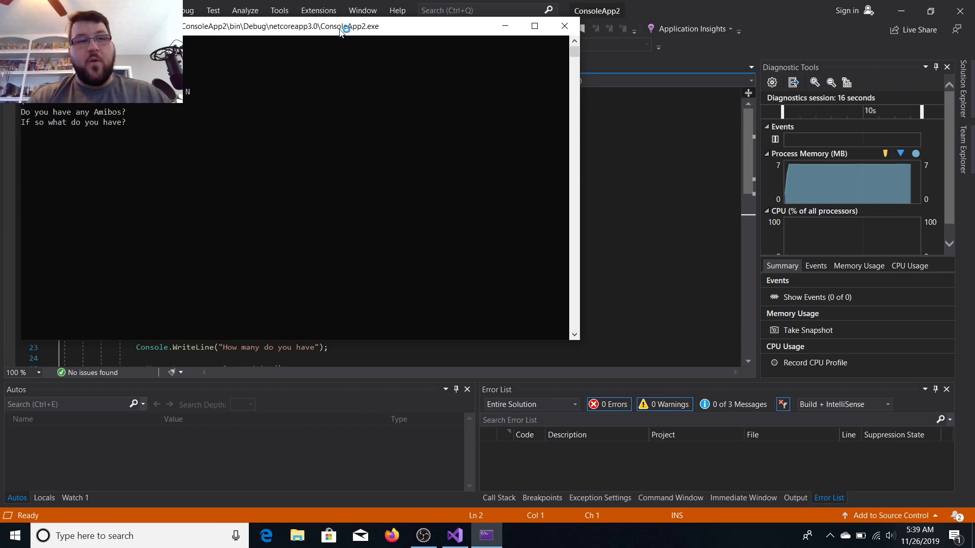
type("Zelda")
key("Return")
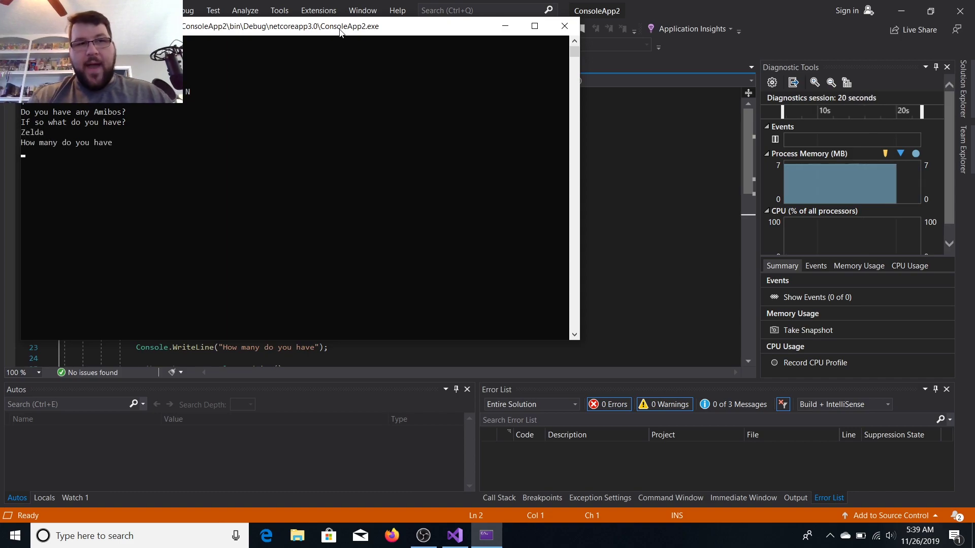
type("2")
key("Return")
type("N")
key("Return")
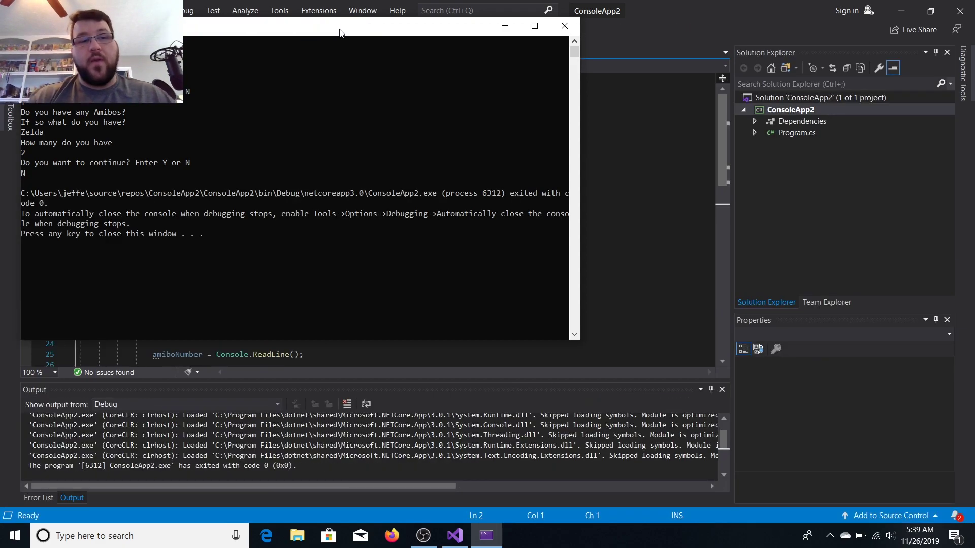
key("Return")
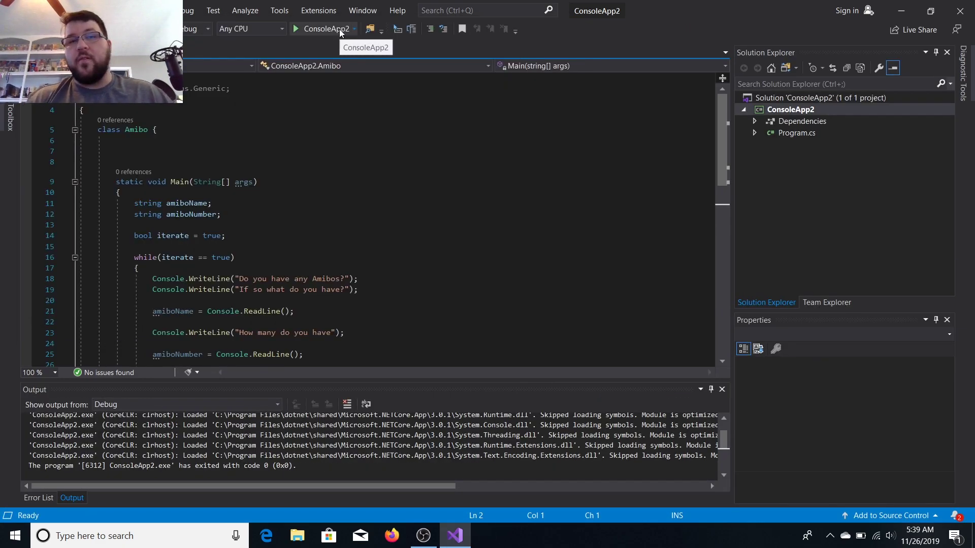
Close Visual Studio and launch IntelliJ IDEA 2019.2.4 by searching 'intelli'.
left_click(961, 7)
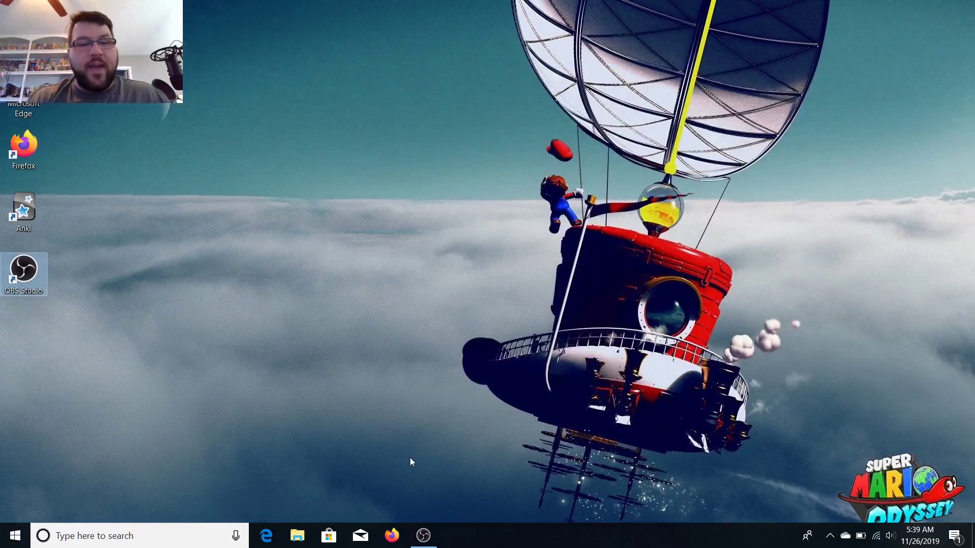
left_click(192, 535)
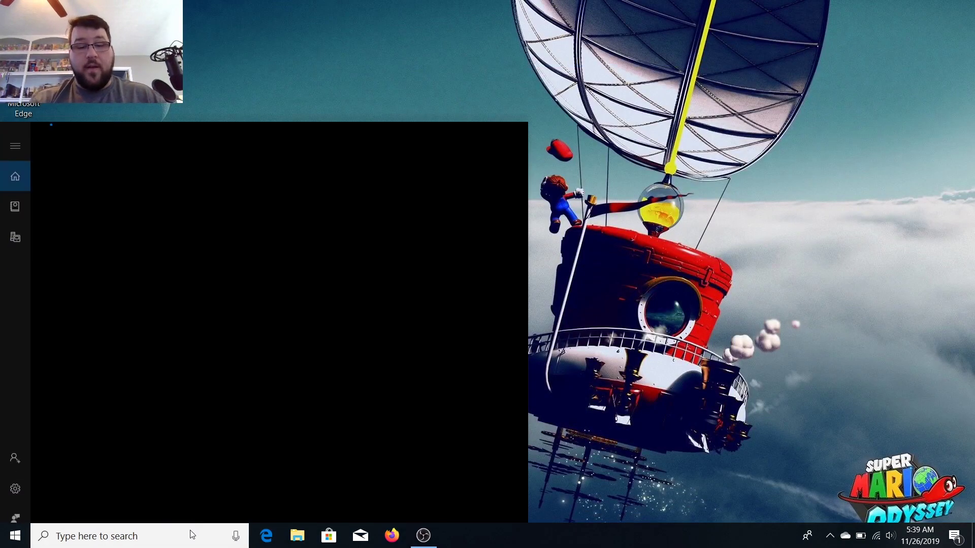
type("intelli")
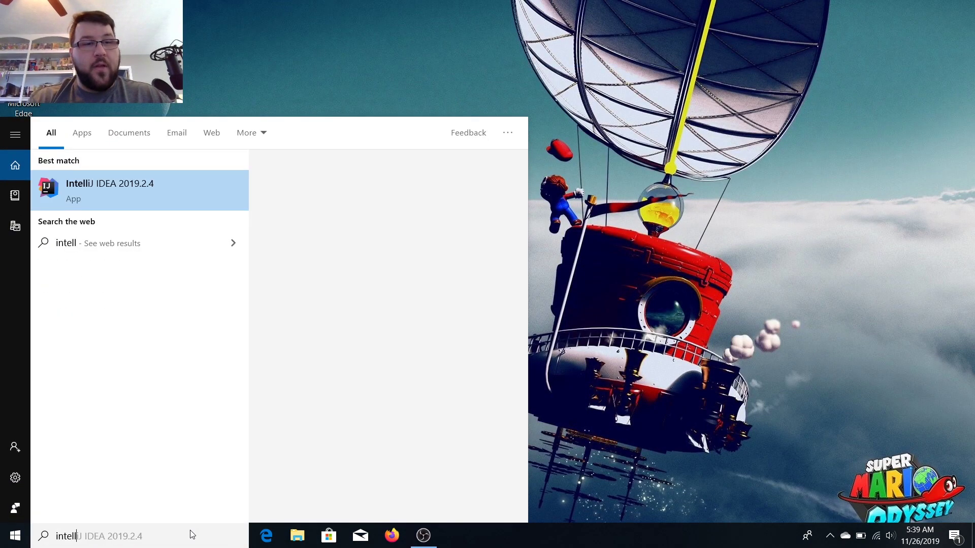
key("Return")
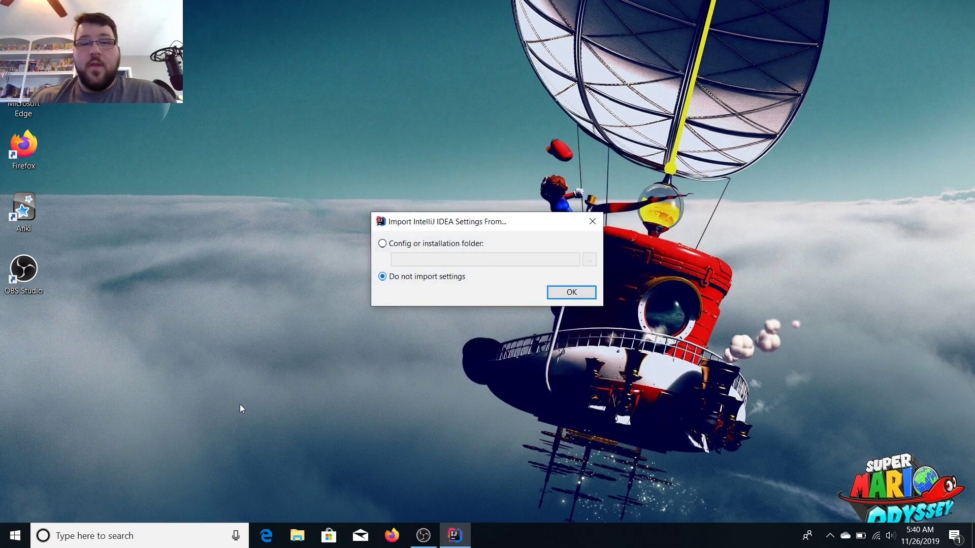
Skip settings import, accept the agreement, decline usage statistics, keep default settings, and activate the licence.
key("Return")
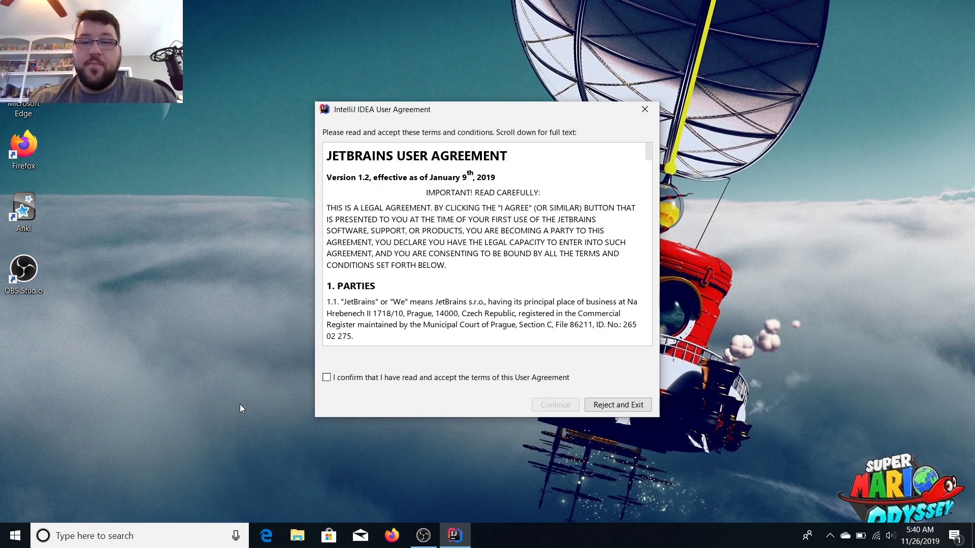
left_click(355, 377)
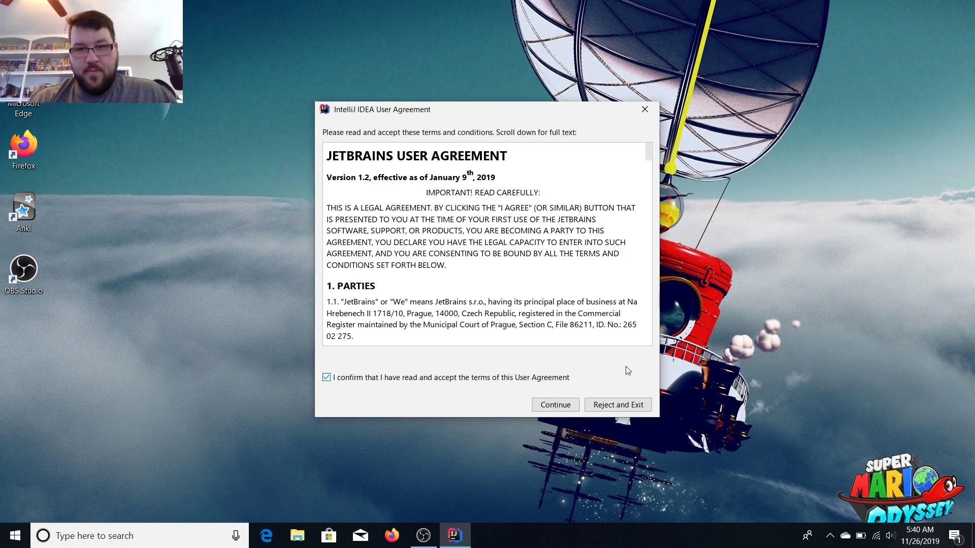
left_click(562, 404)
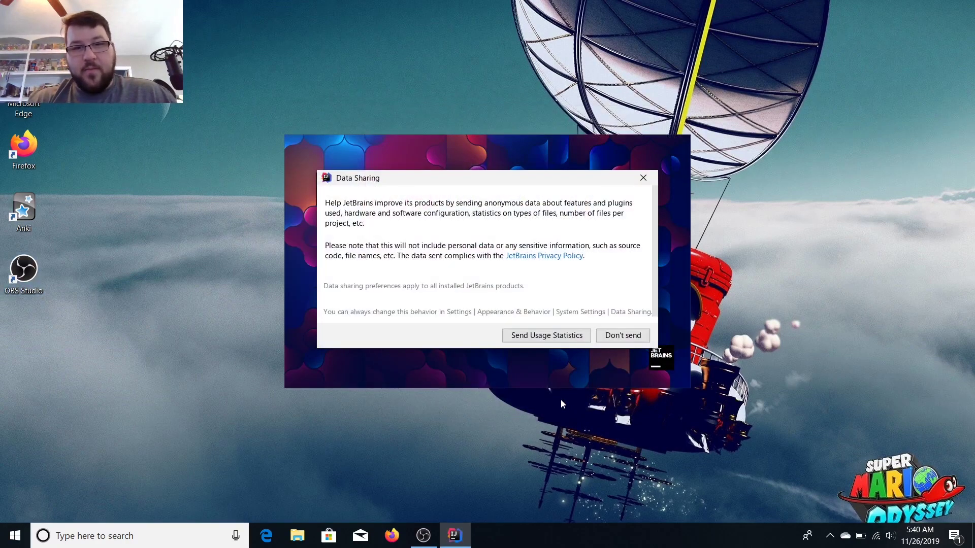
left_click(617, 336)
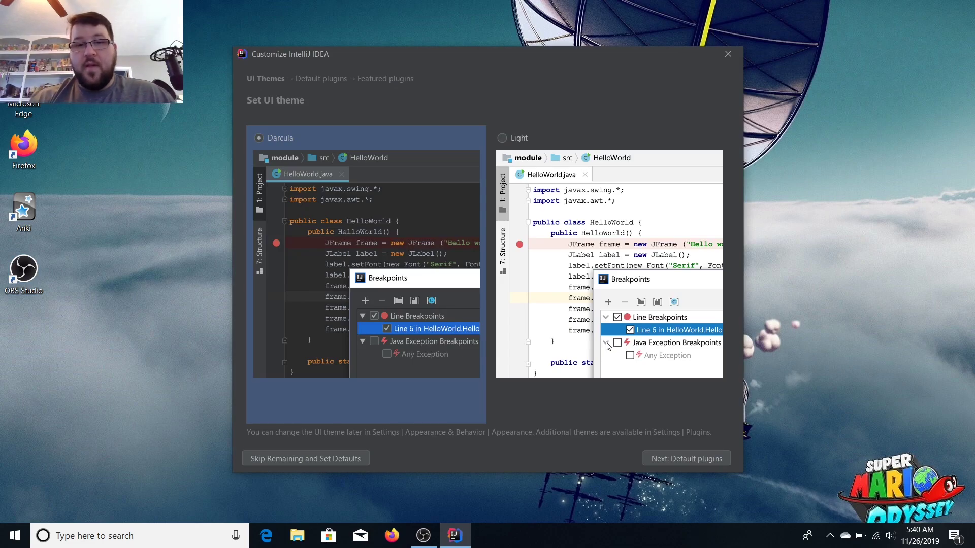
left_click(343, 462)
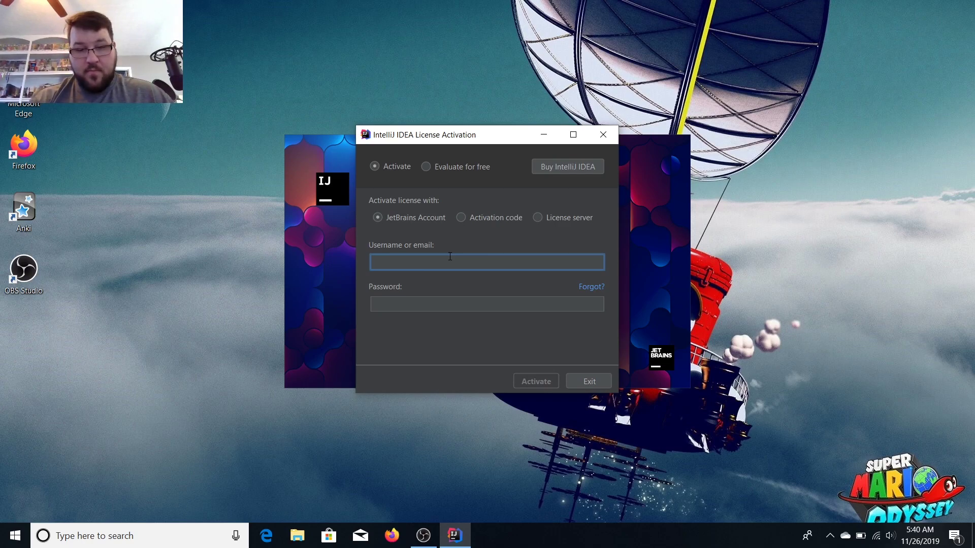
key("Escape")
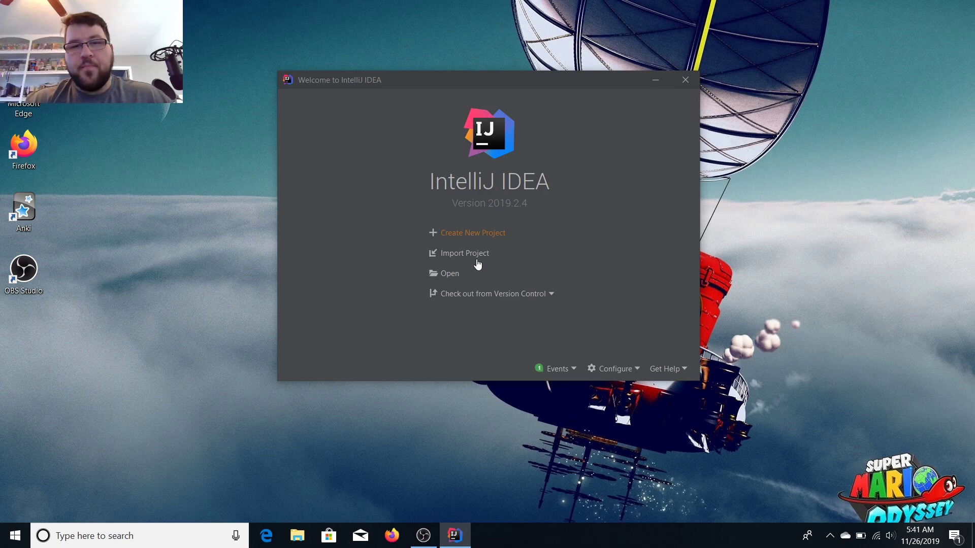
Create a new Command Line App template project named Lenovo with SDK 11.
left_click(486, 235)
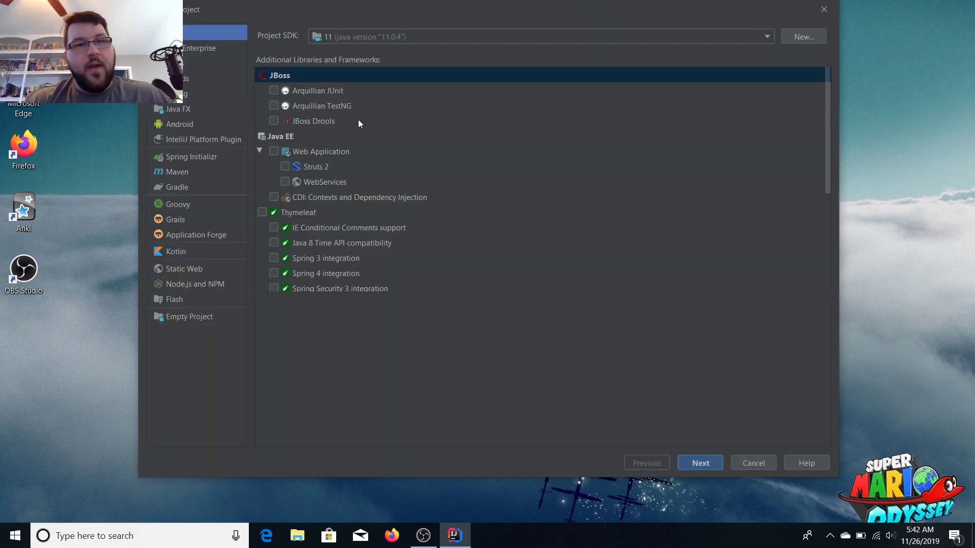
left_click(709, 468)
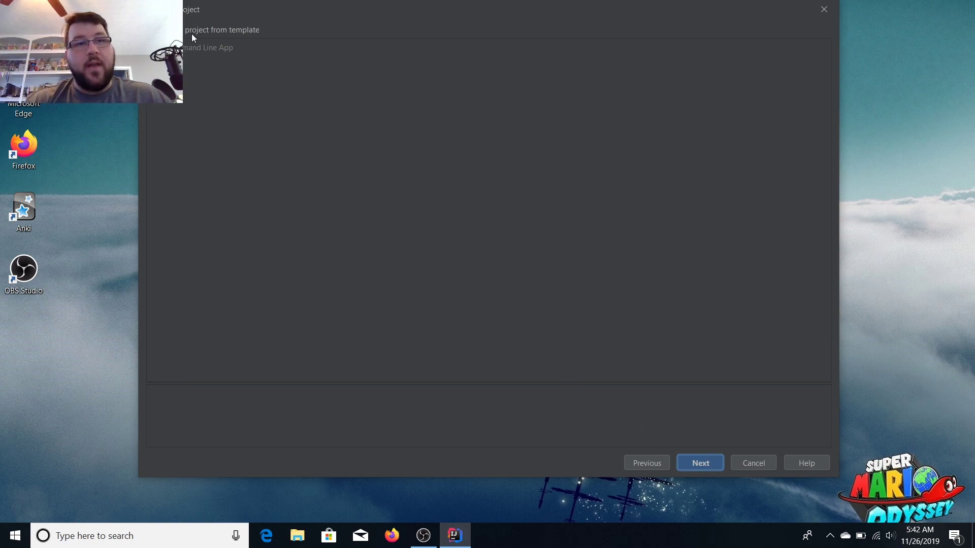
left_click(192, 34)
left_click(709, 463)
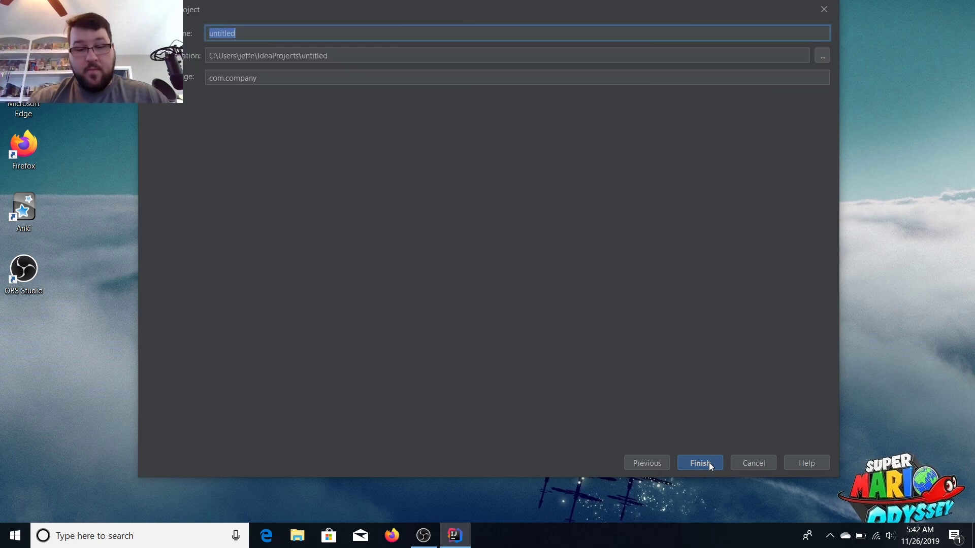
key("BackSpace")
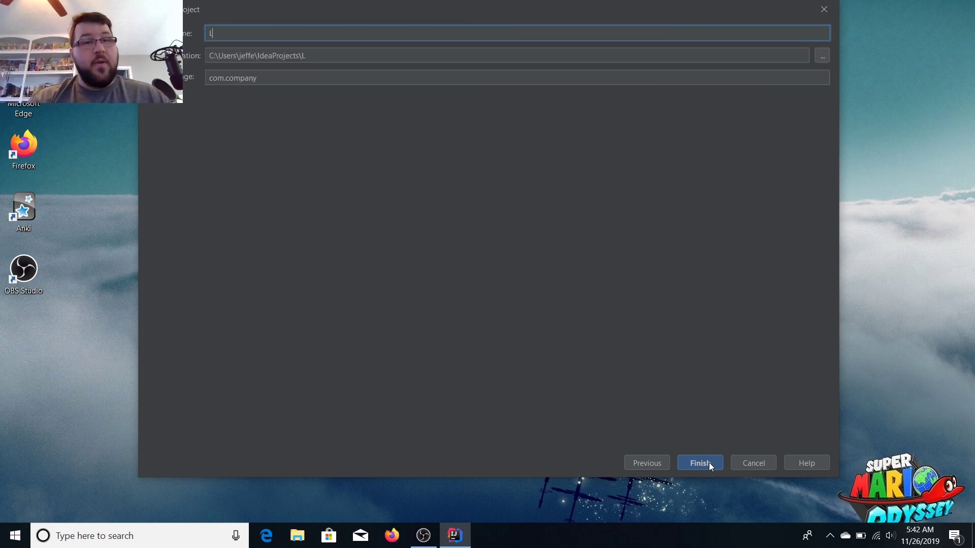
type("Lenovo")
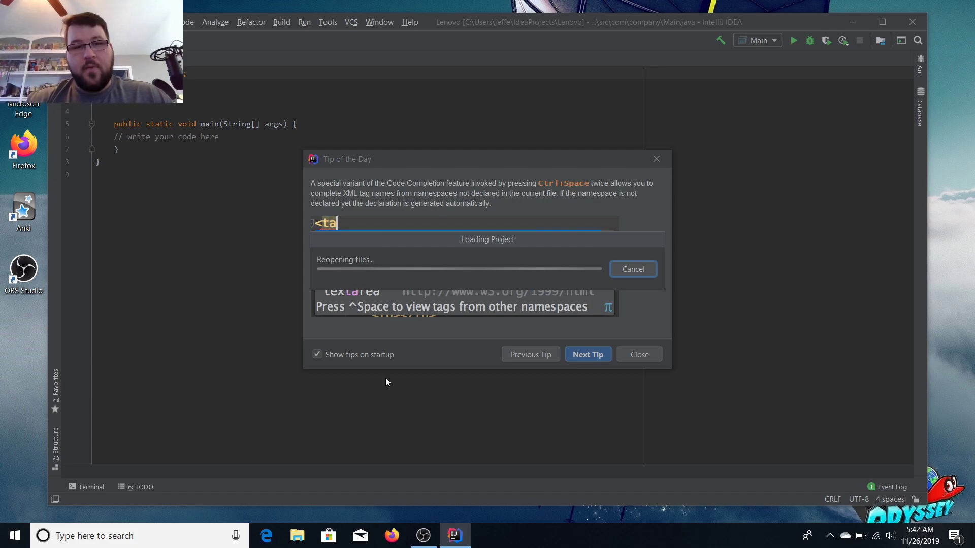
Close Tip of the Day, add a blank line after Main.java's first line, and accept the certificate.
left_click(644, 355)
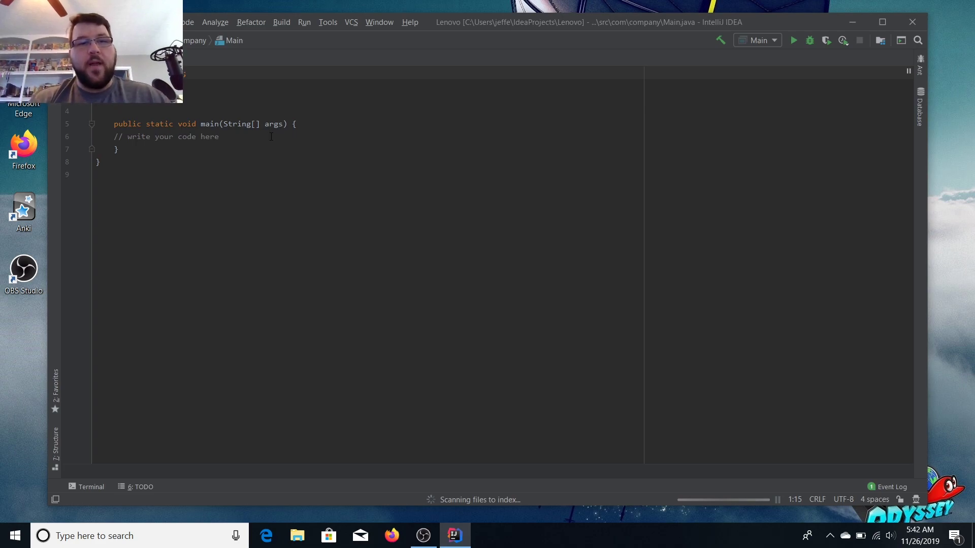
left_click(221, 136)
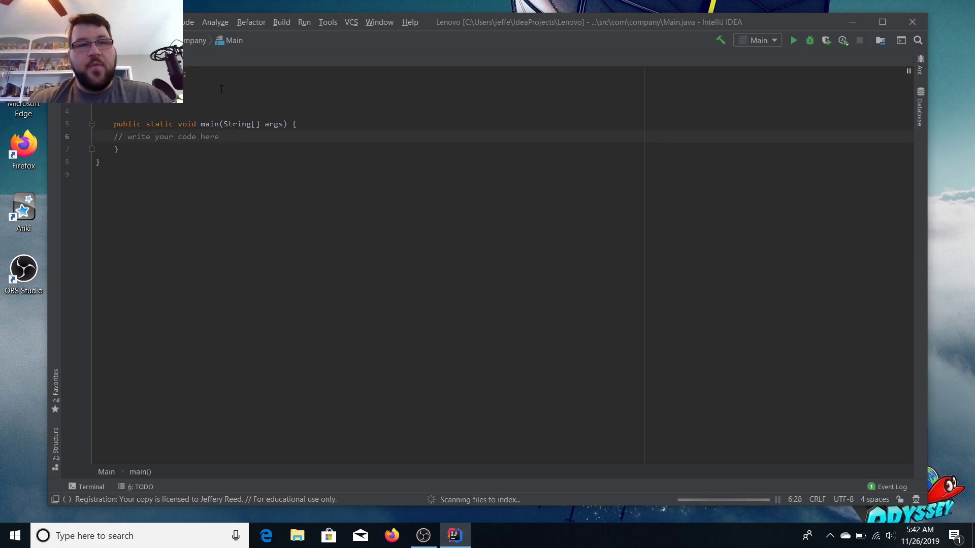
left_click(212, 73)
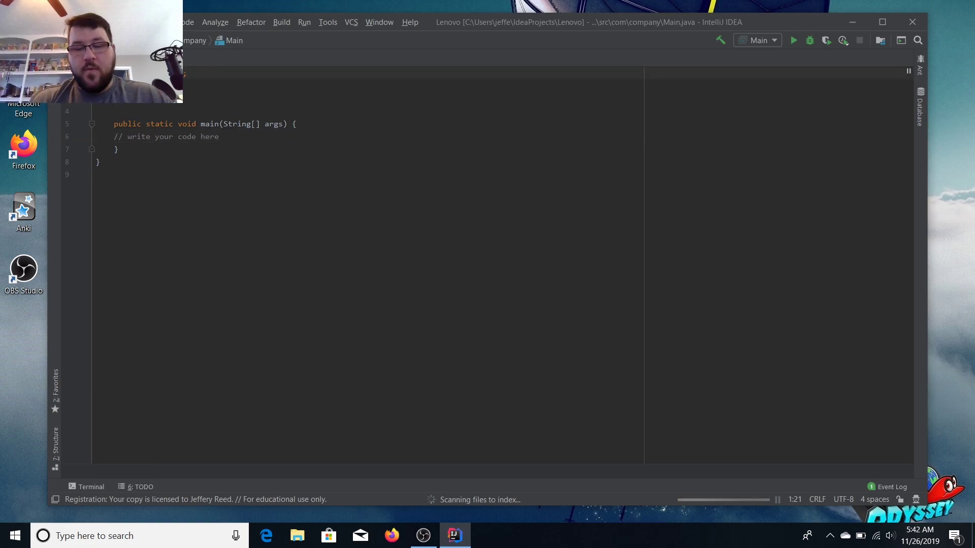
key("Return")
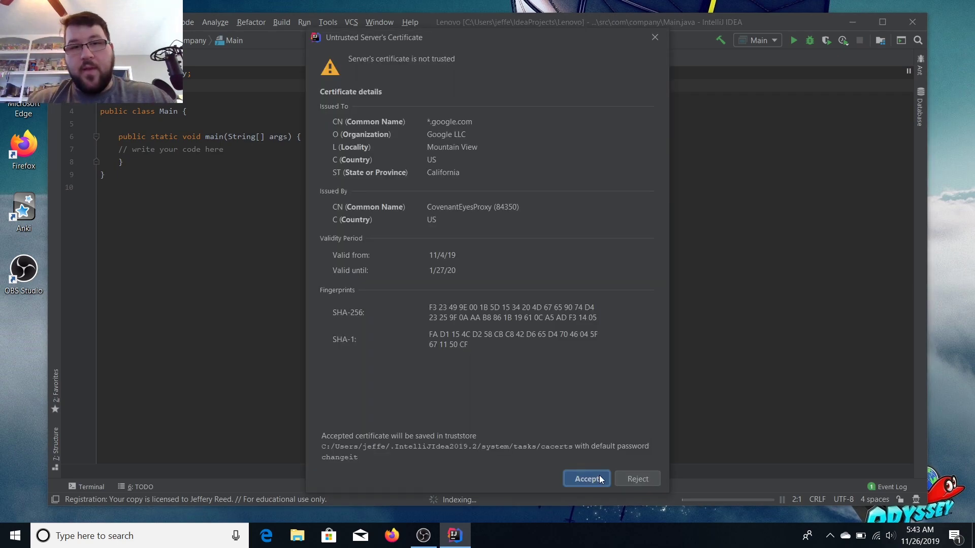
left_click(601, 479)
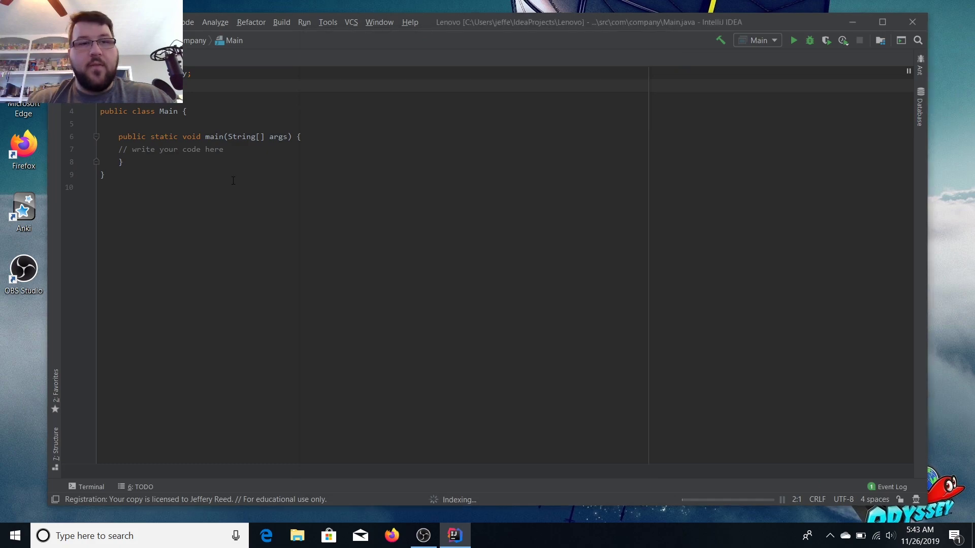